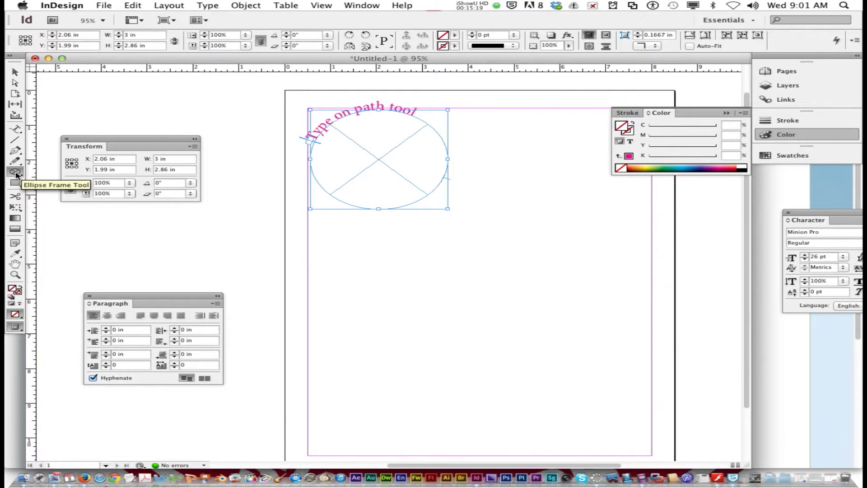
Step: Draw a wide ellipse beside the circle and type 'Altering a Path' along its edge with the Type on a Path tool
left_click(14, 172)
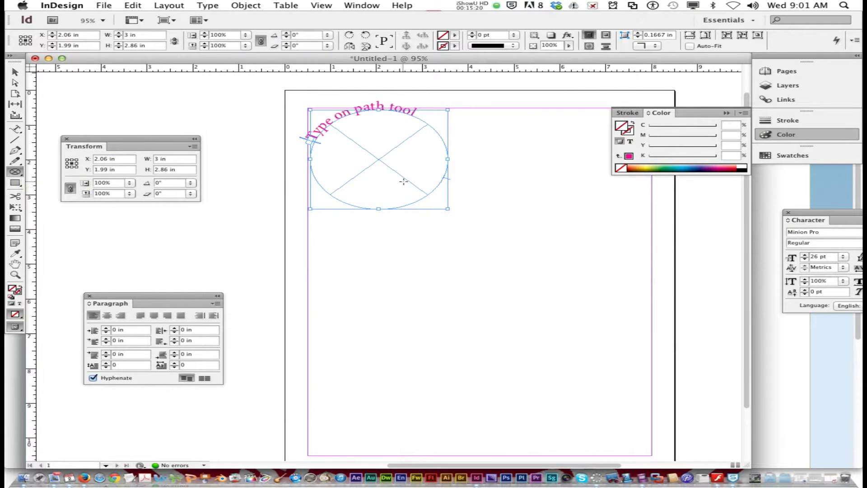
left_click_drag(481, 146, 642, 206)
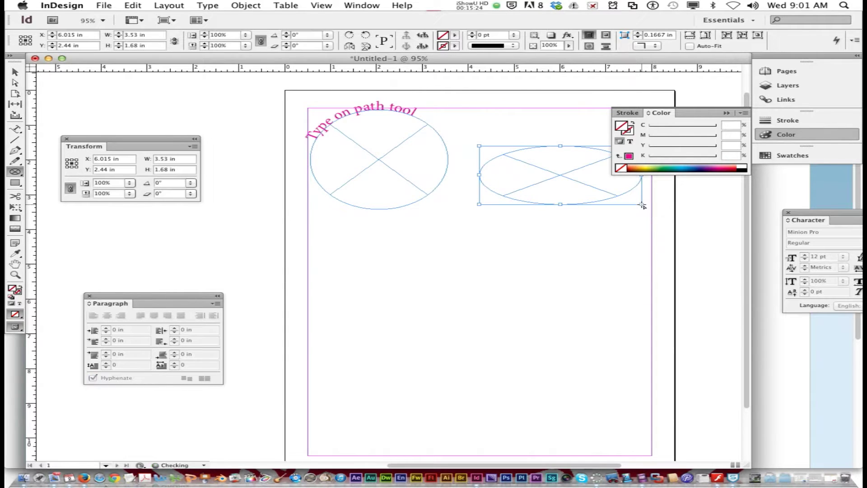
left_click(13, 133)
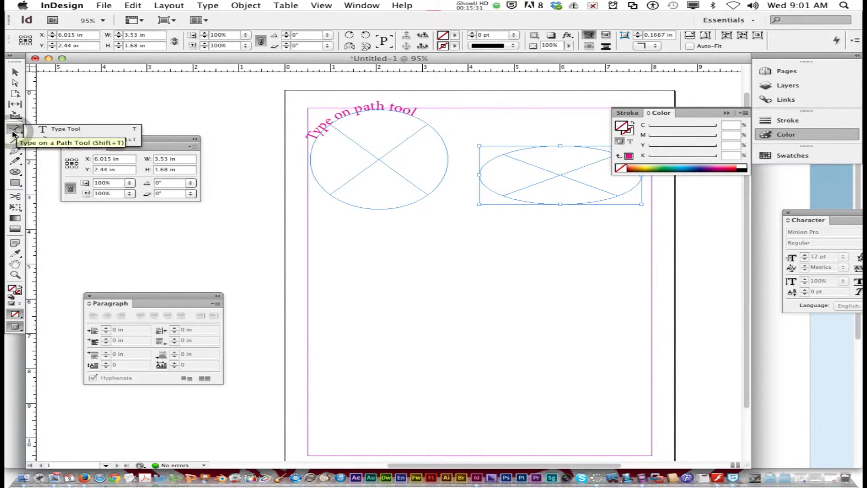
left_click(13, 133)
left_click(497, 155)
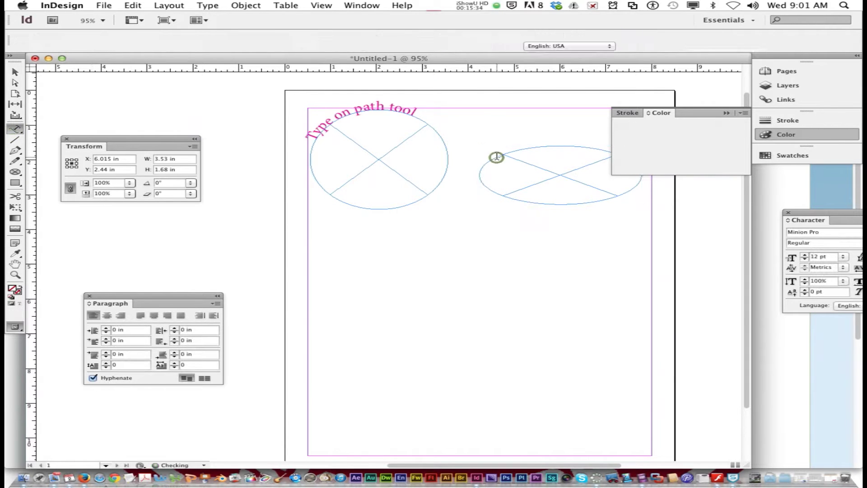
type("Altering")
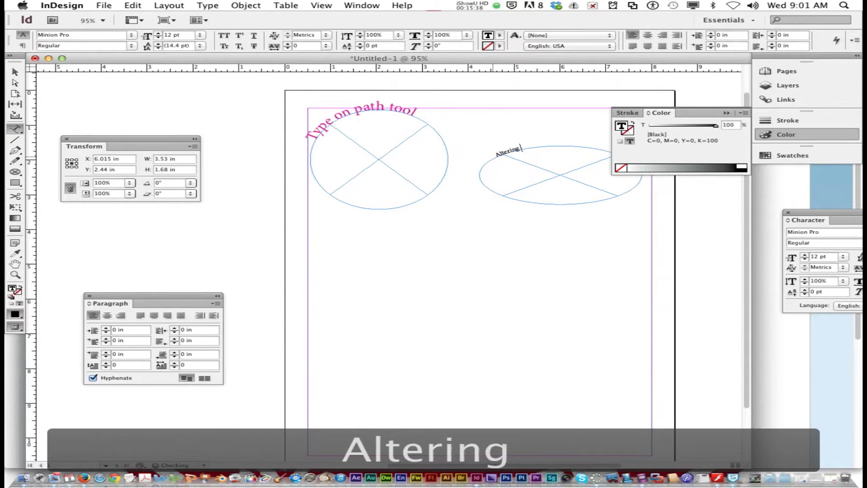
type(" a Path")
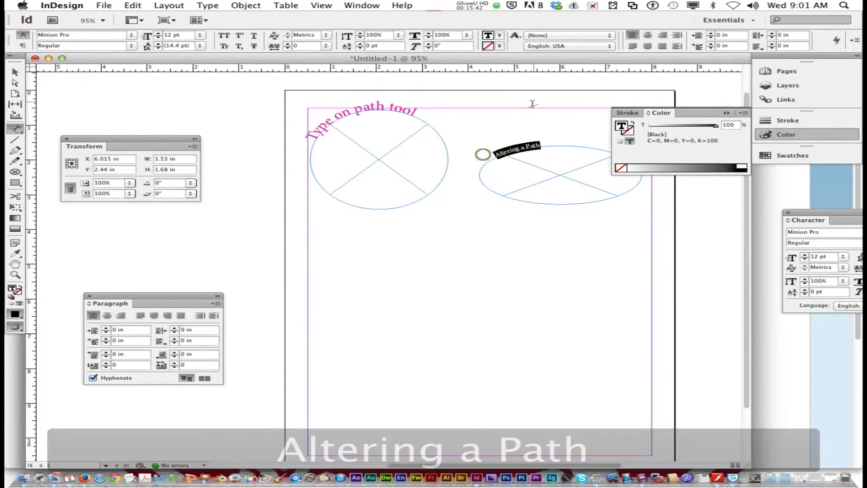
Step: Enlarge the path text to 34 pt and fill it with the C=75 M=5 Y=100 K=0 green swatch
left_click(159, 35)
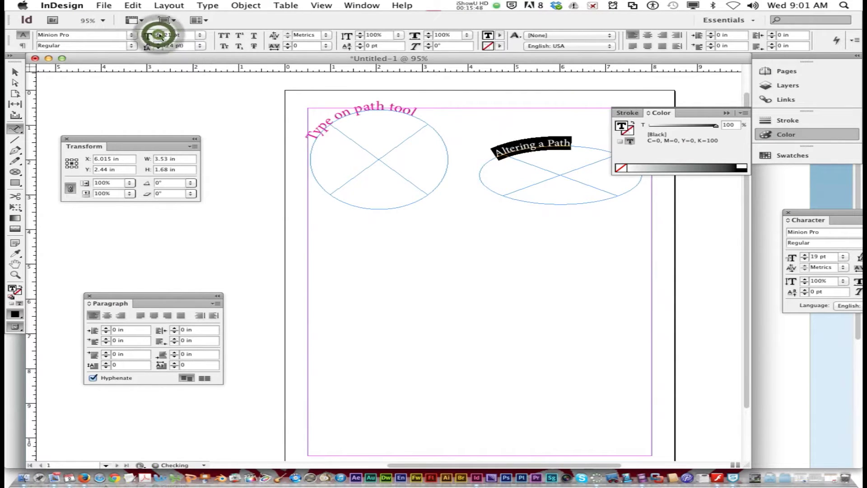
left_click_drag(160, 35, 159, 35)
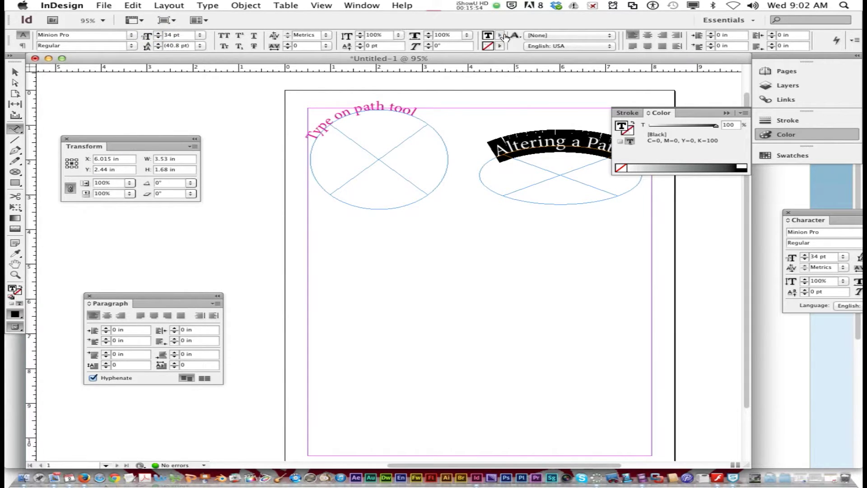
left_click(502, 36)
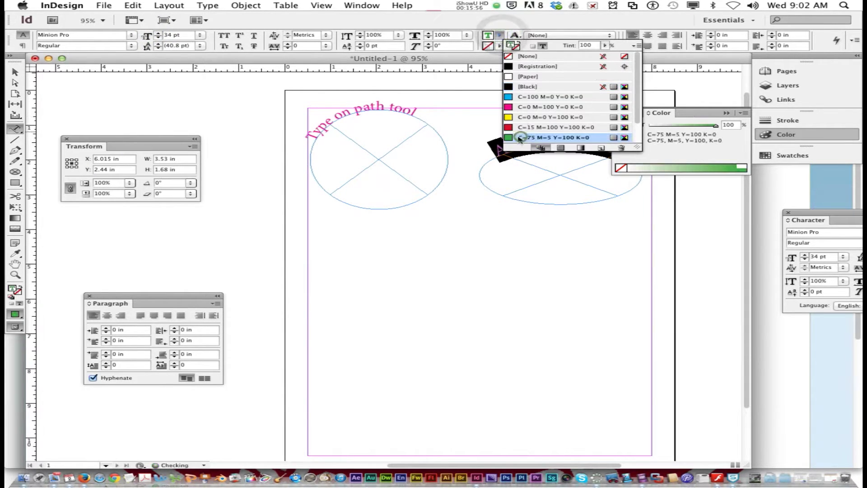
left_click(522, 137)
Step: Deselect and reselect the text to check the green, then bring up the Firefox example page
left_click(523, 159)
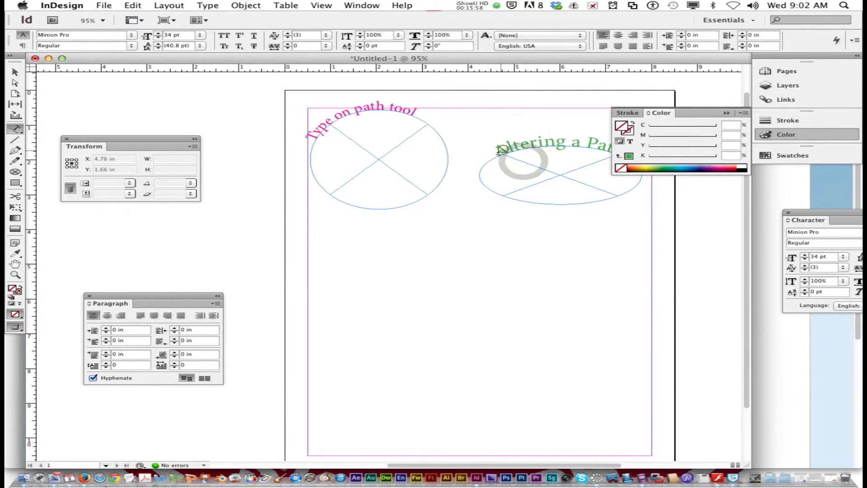
left_click_drag(497, 149, 639, 156)
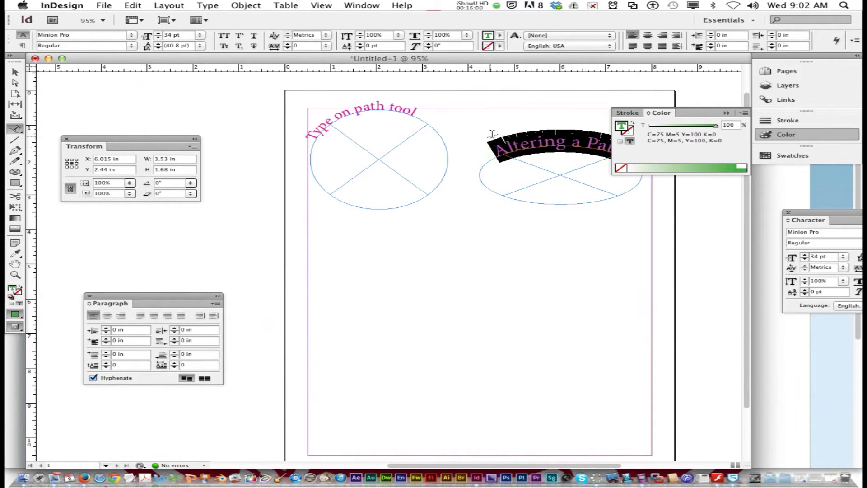
left_click(83, 478)
key("ctrl+Tab")
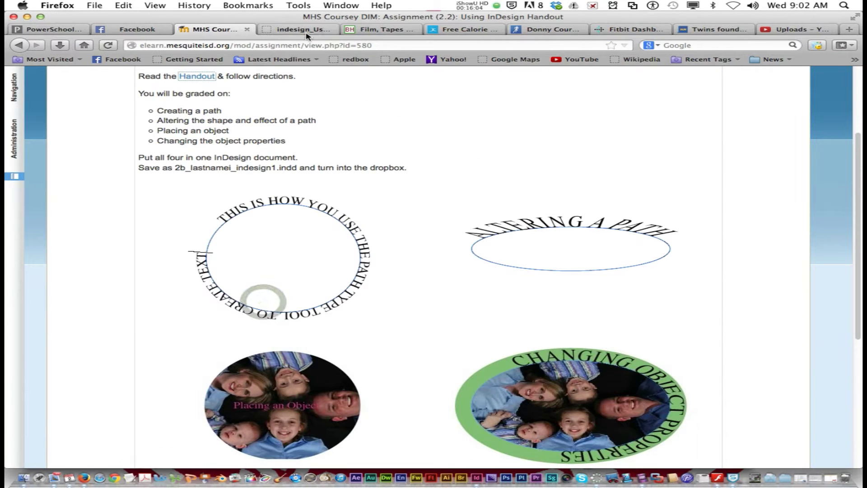
scroll(305, 170, "down", 15)
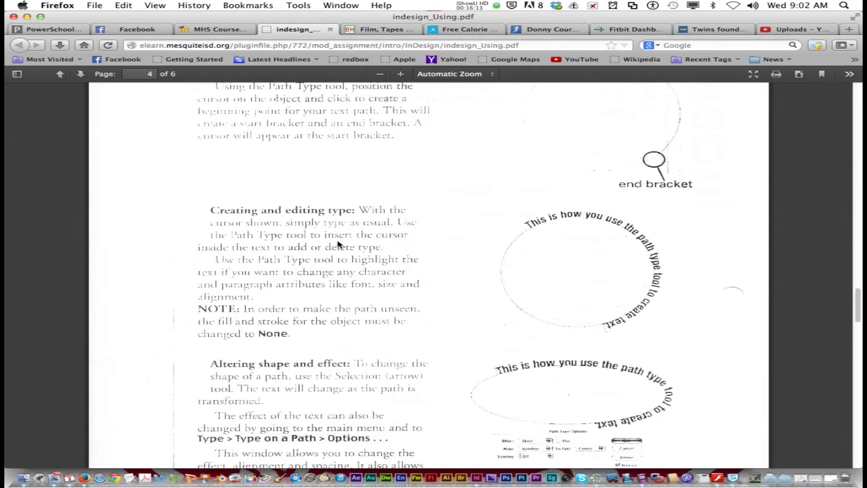
scroll(339, 244, "down", 6)
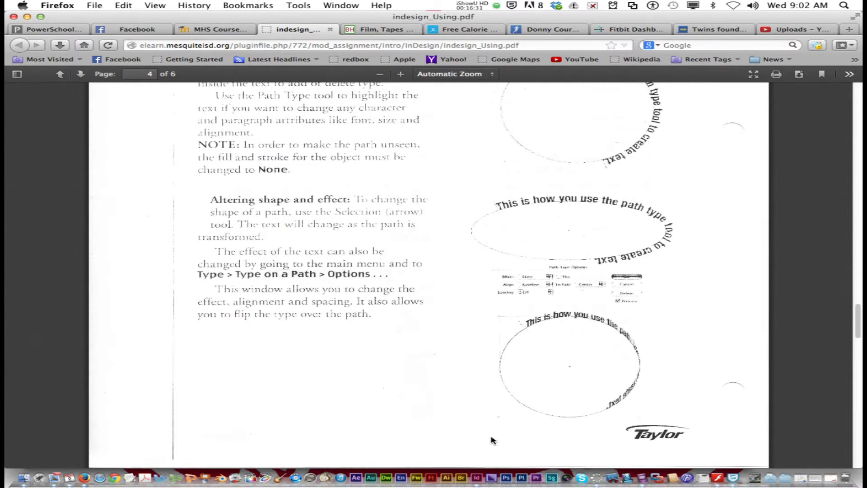
left_click(476, 475)
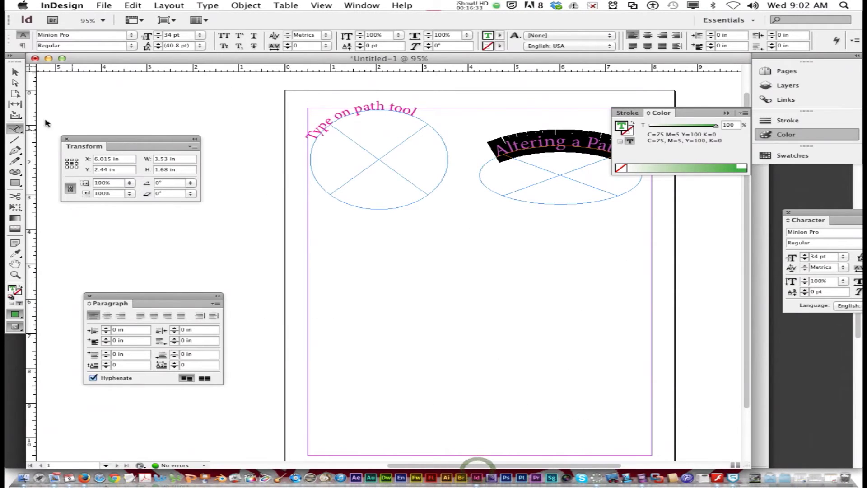
left_click(15, 72)
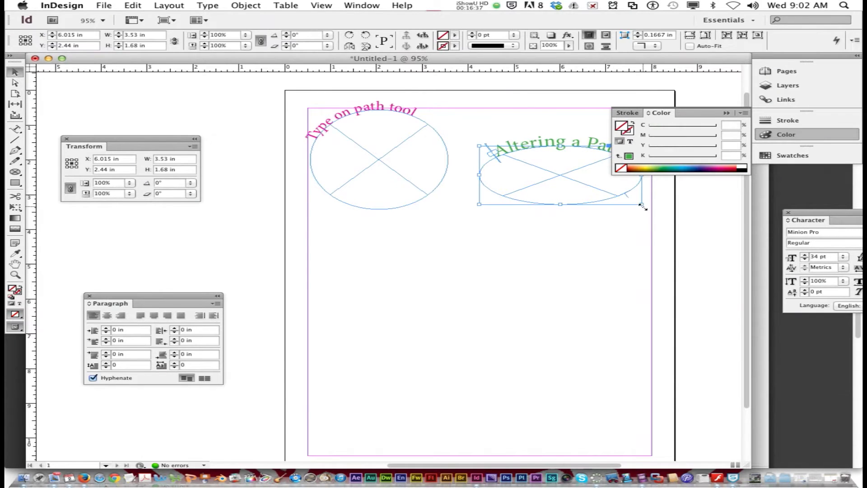
left_click_drag(642, 205, 601, 283)
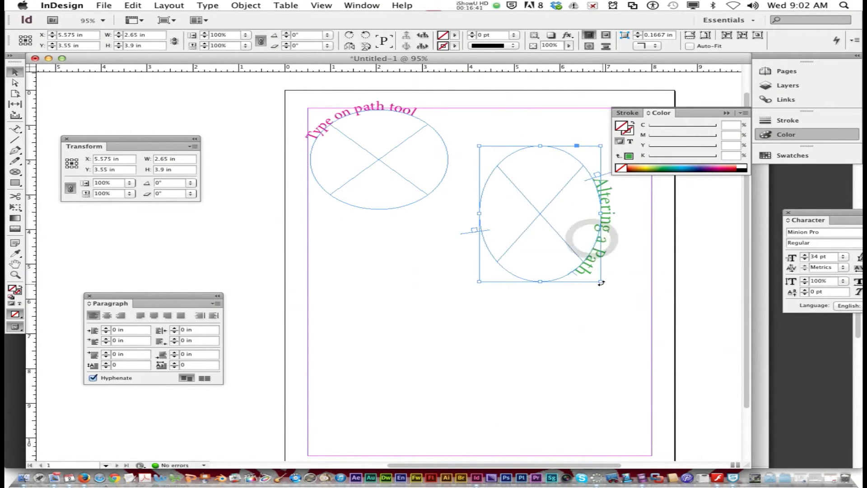
left_click_drag(601, 281, 699, 261)
left_click_drag(586, 147, 577, 165)
key("super+z")
key("super+z")
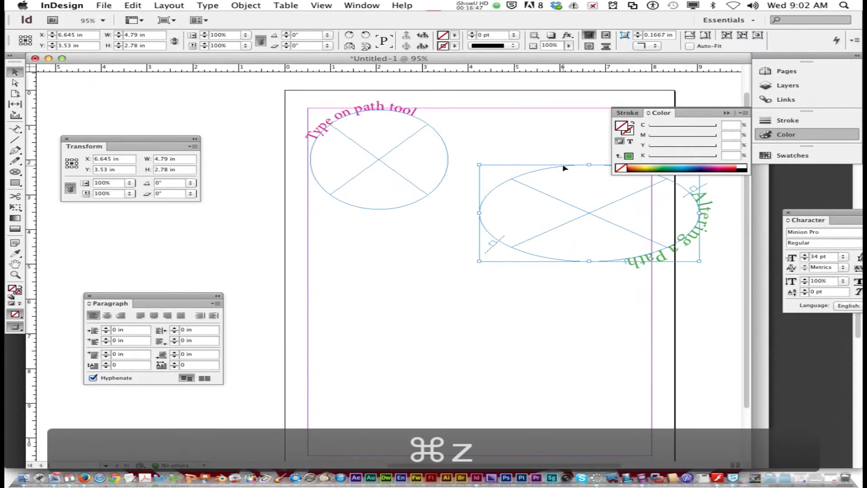
key("super+z")
key("super+z")
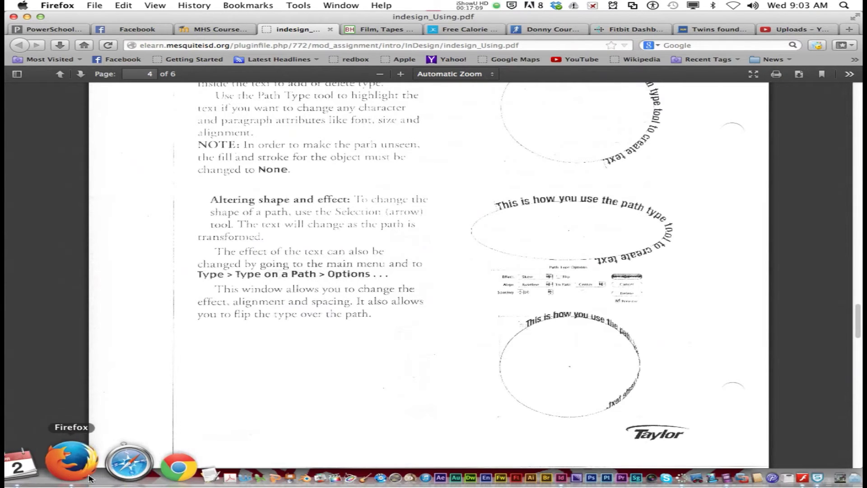
Step: Back in InDesign, select the Altering a Path text and open Type on a Path Options
left_click(476, 475)
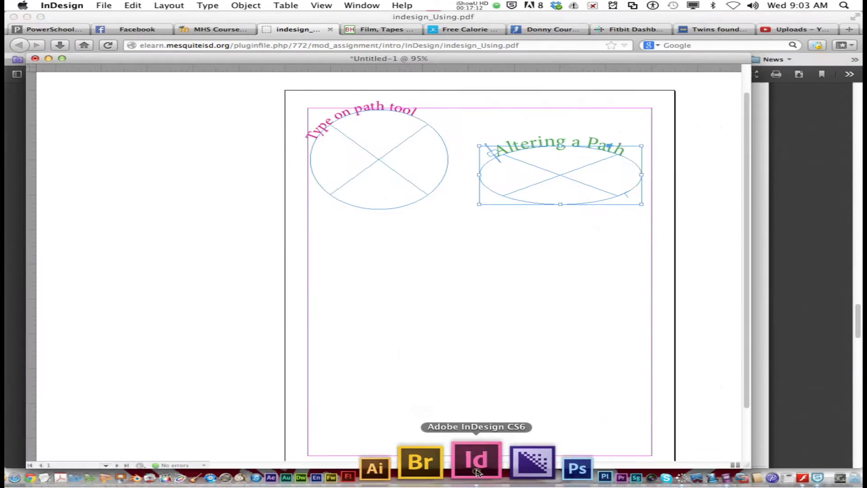
left_click_drag(506, 145, 560, 142)
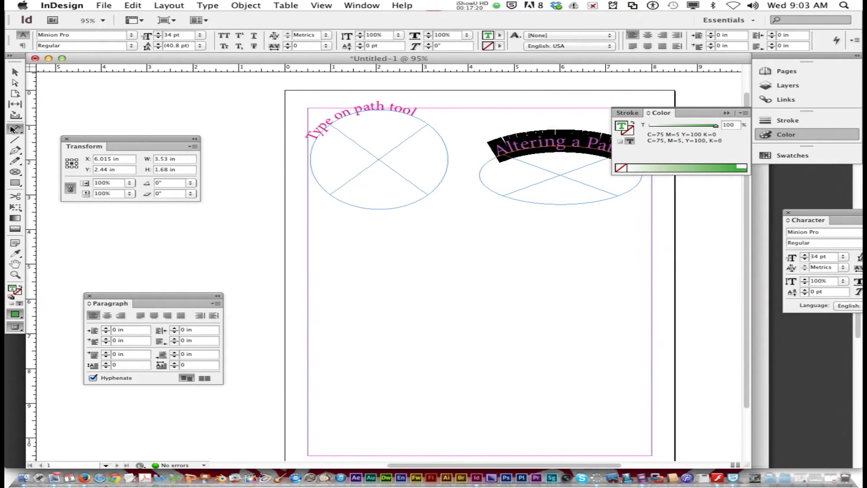
left_click(14, 130)
left_click(208, 6)
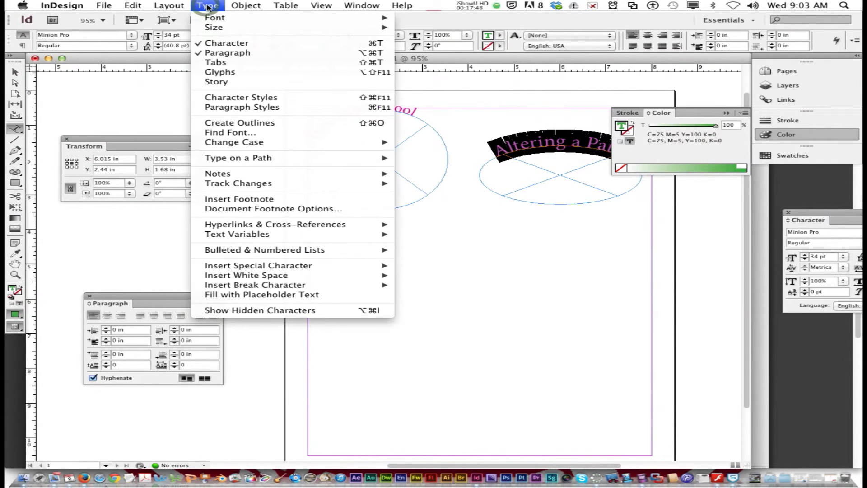
mouse_move(370, 158)
left_click(406, 159)
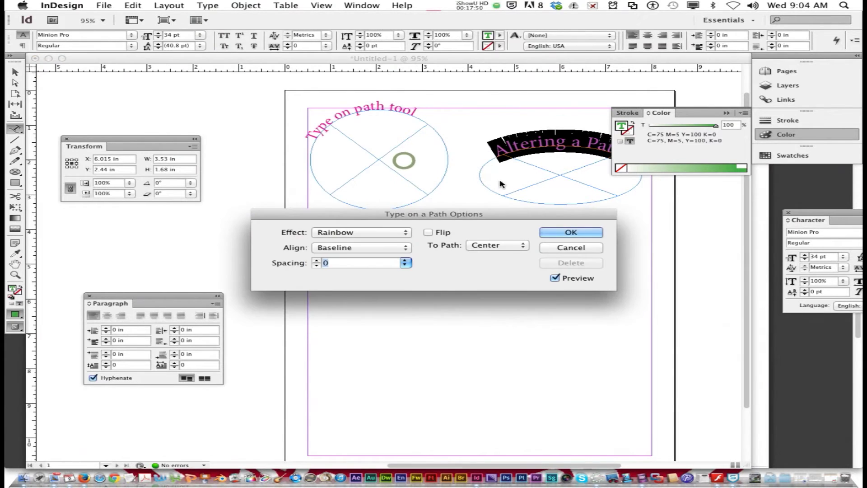
Step: Move the options dialog aside and toggle Flip on and off, leaving the text unflipped
left_click_drag(412, 229, 450, 264)
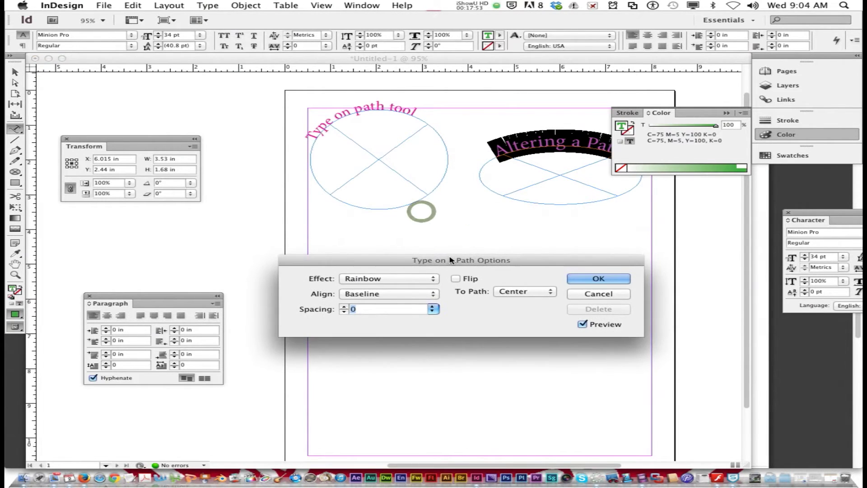
left_click(456, 279)
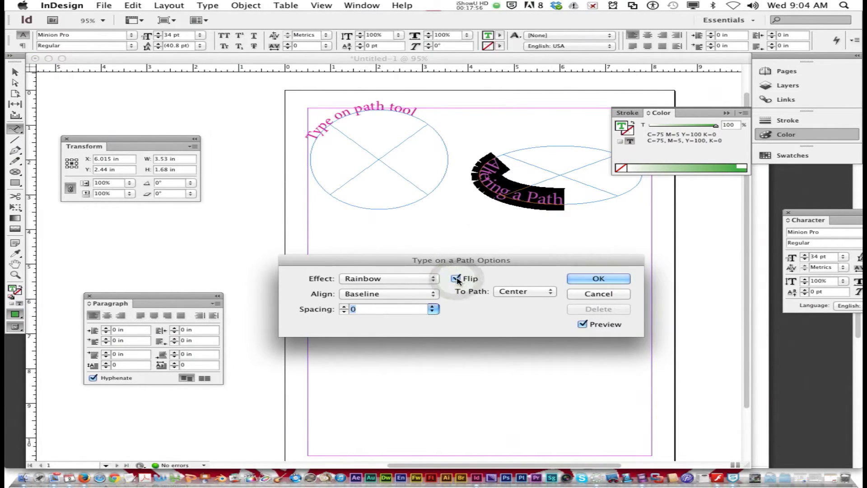
left_click(456, 279)
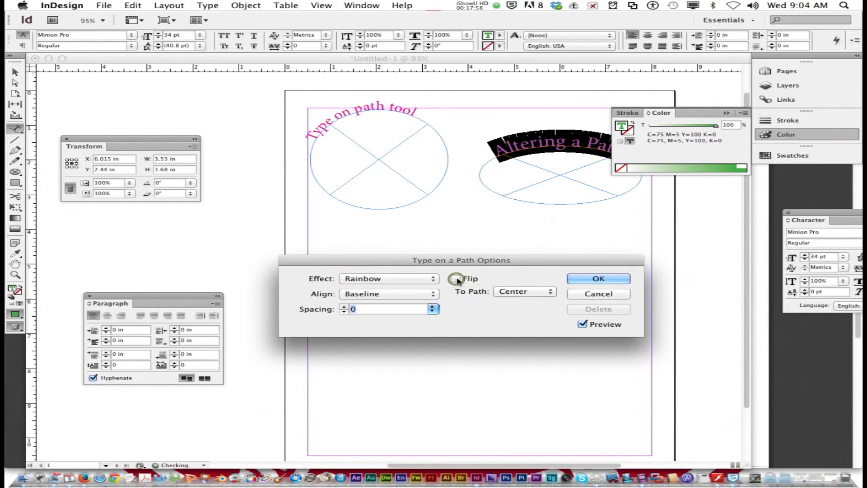
left_click(431, 280)
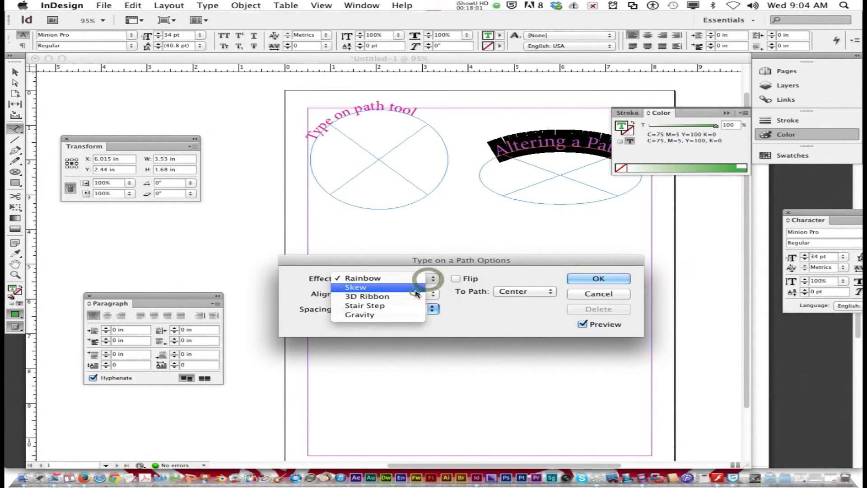
Step: Preview the Skew, 3D Ribbon, Stair Step and Gravity effects, then return to Rainbow
left_click(413, 287)
left_click(420, 280)
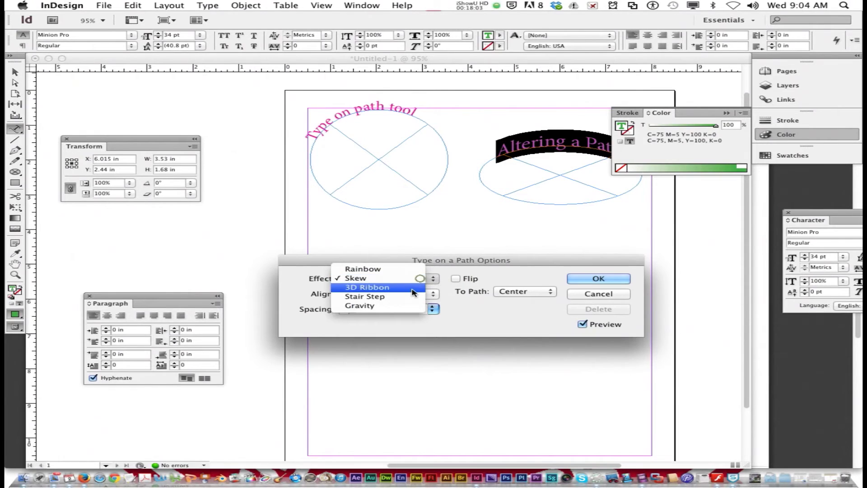
left_click(411, 287)
left_click(418, 282)
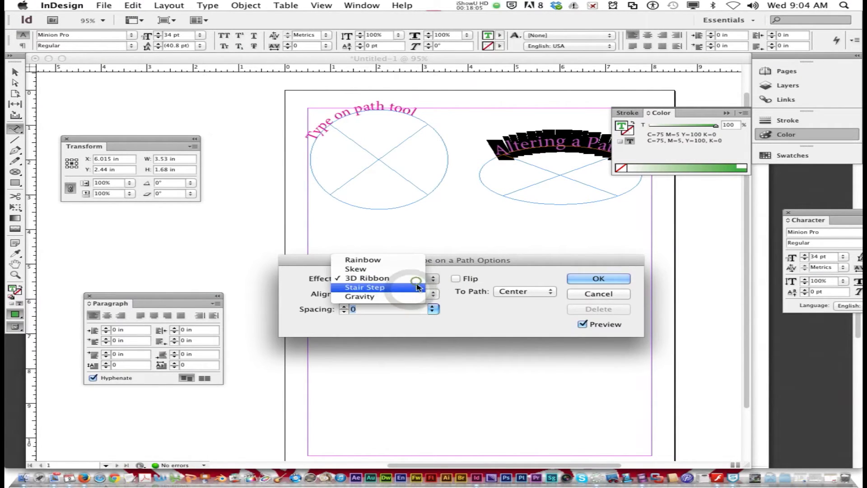
left_click(414, 288)
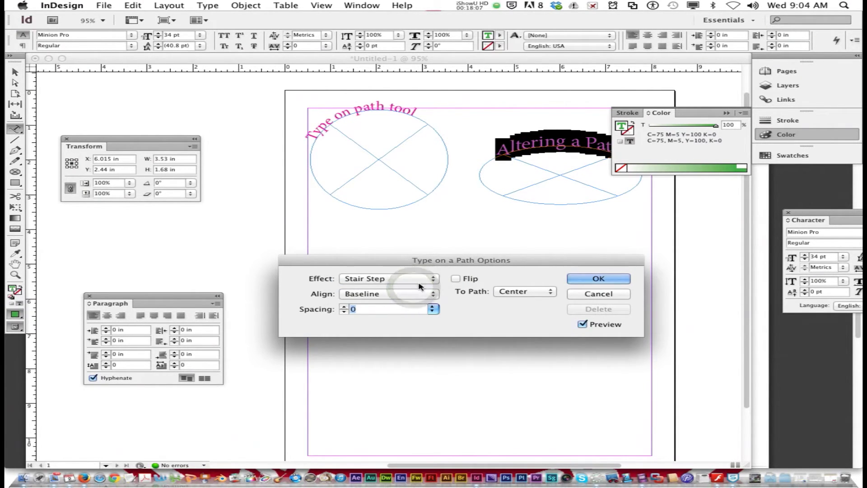
left_click(417, 282)
left_click(418, 288)
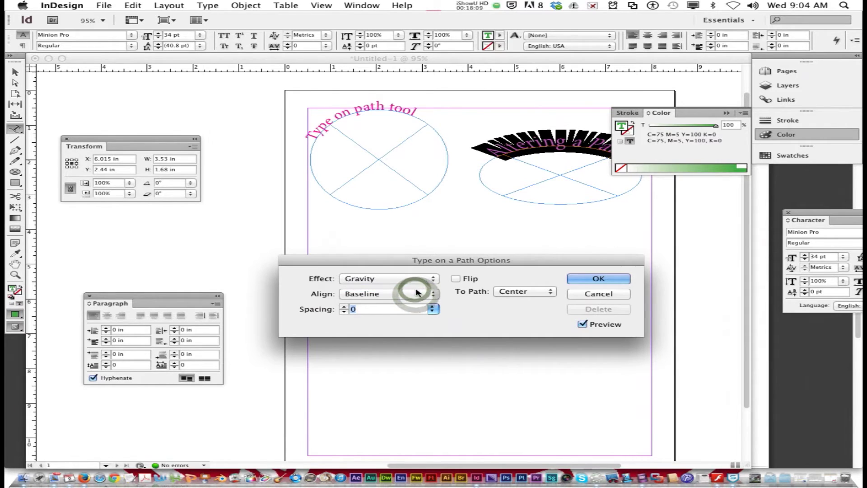
left_click(417, 279)
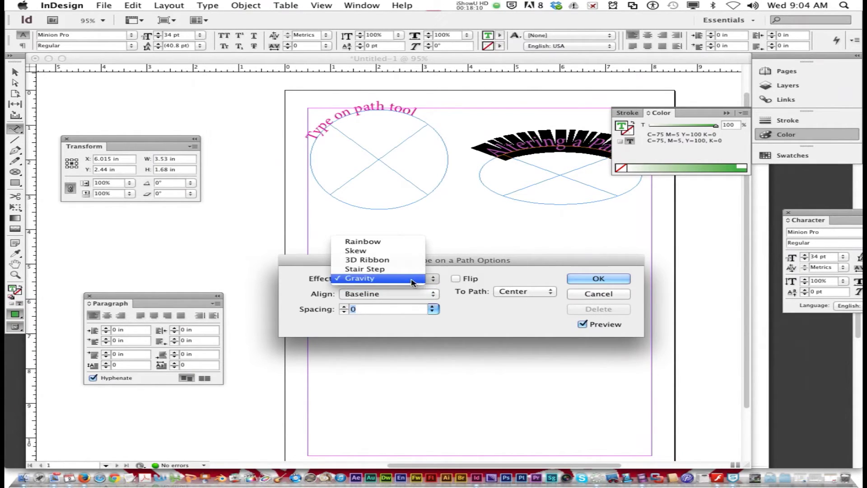
left_click(408, 244)
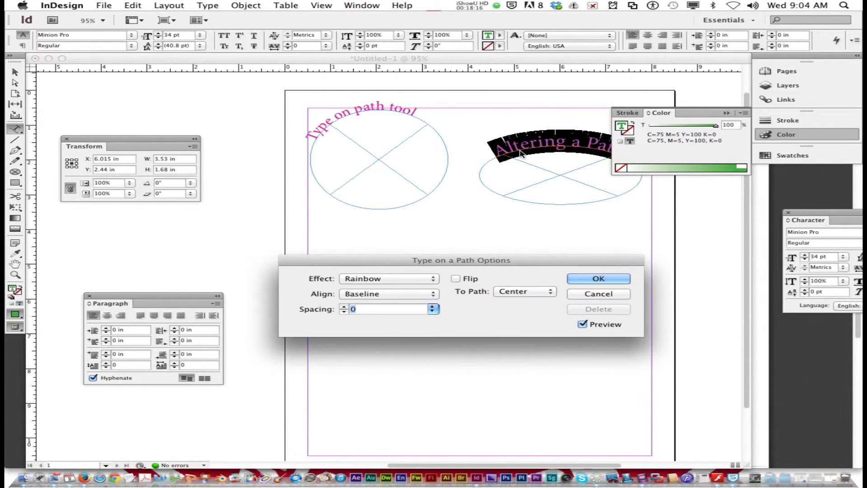
left_click(428, 299)
Step: Try Center and Descender alignment, then set Align to Ascender and raise Spacing to 10
left_click(412, 288)
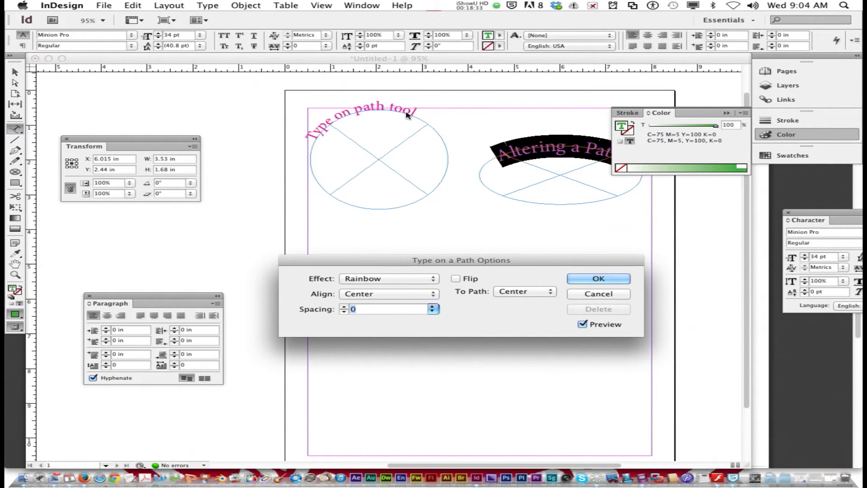
left_click(419, 295)
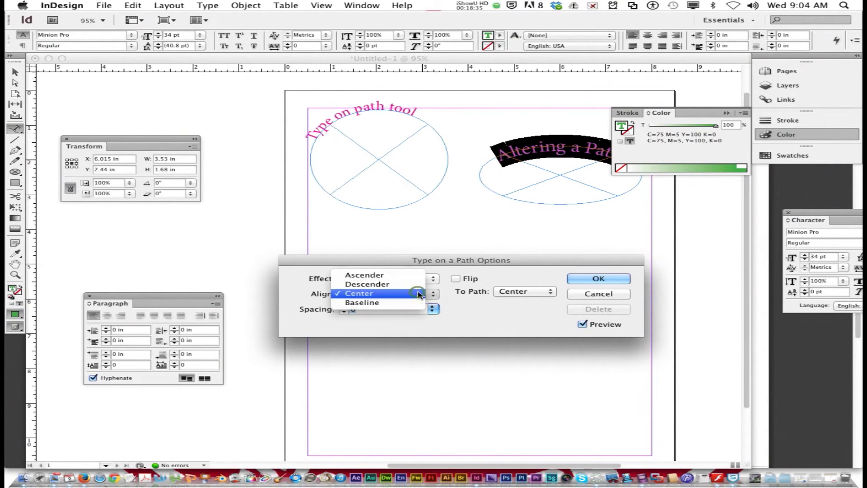
left_click(406, 286)
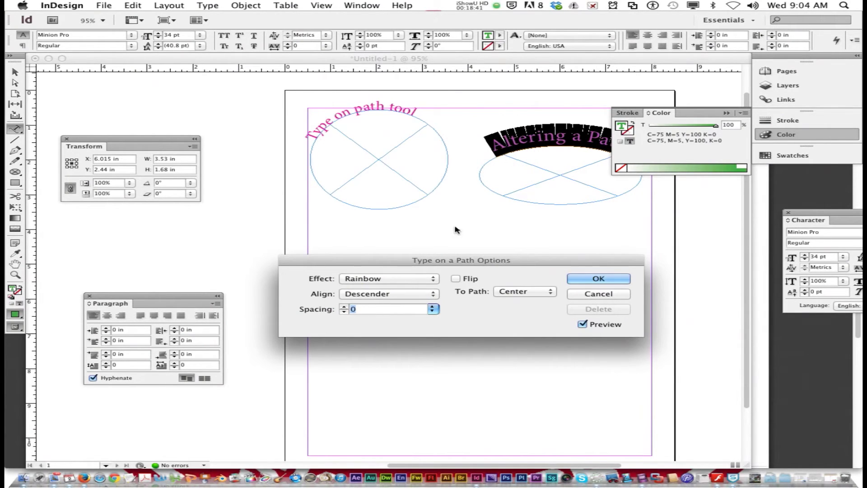
left_click(405, 303)
left_click(404, 283)
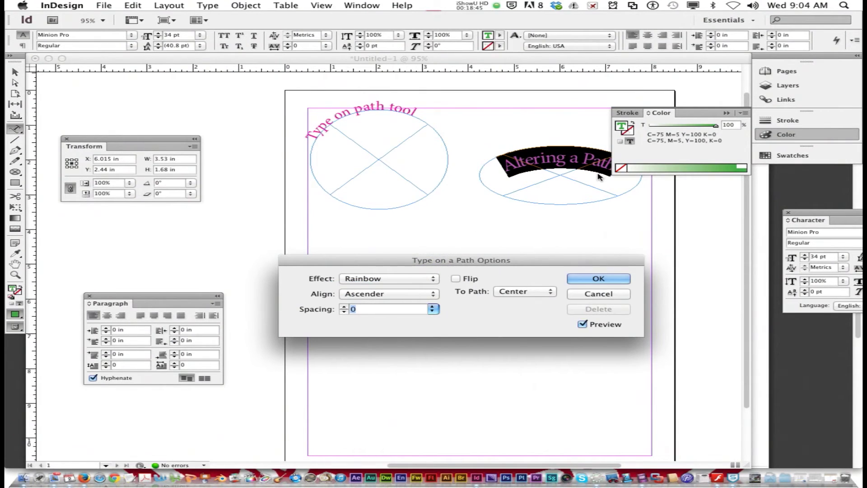
left_click(342, 307)
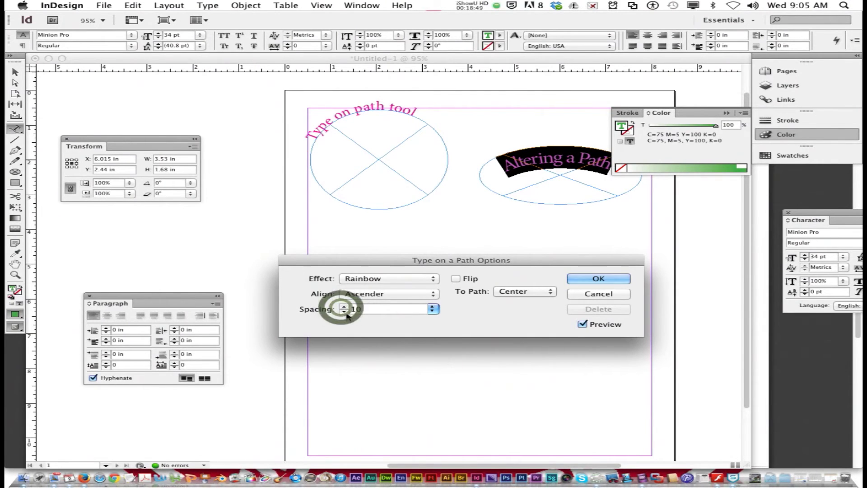
Step: Change Spacing to 18, then to -24, keeping the text centred on the path
left_click(432, 309)
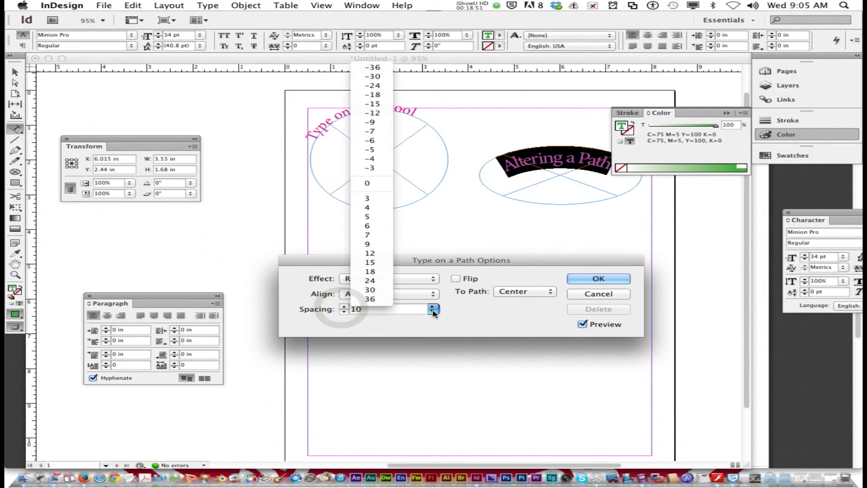
left_click(370, 271)
left_click(432, 309)
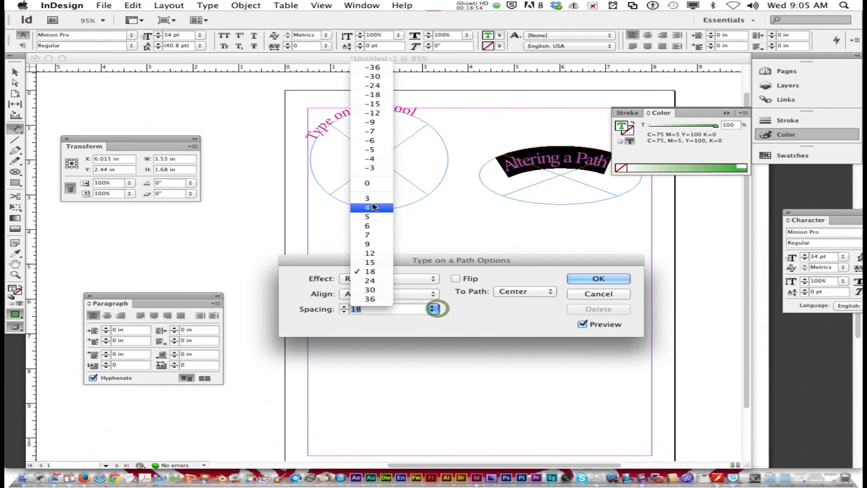
left_click(375, 86)
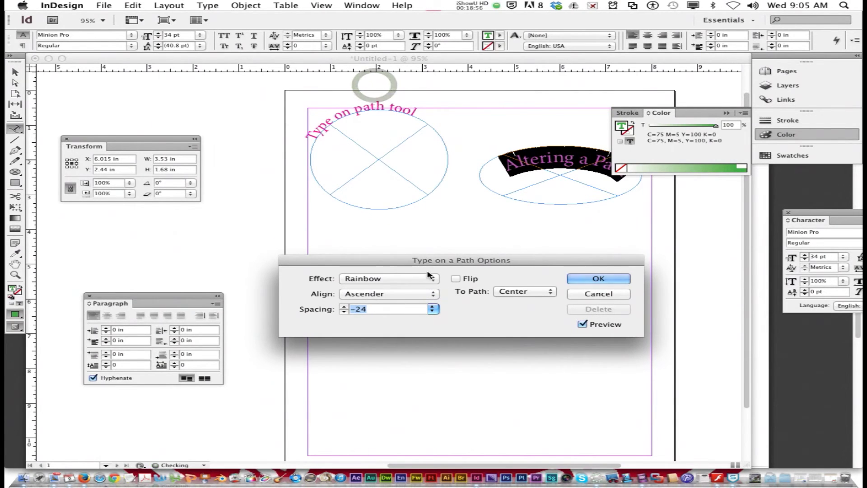
left_click(518, 291)
left_click(520, 308)
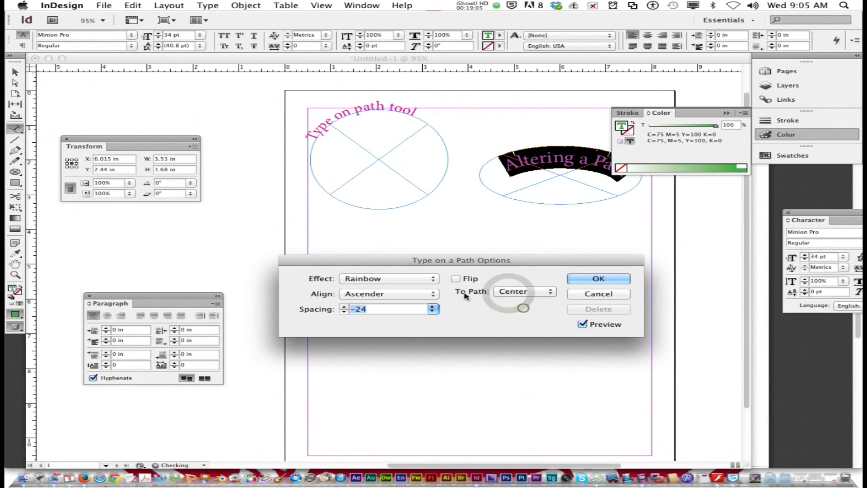
Step: Toggle Flip and Preview on and off to compare, ending unflipped with preview on
left_click(458, 279)
left_click(460, 280)
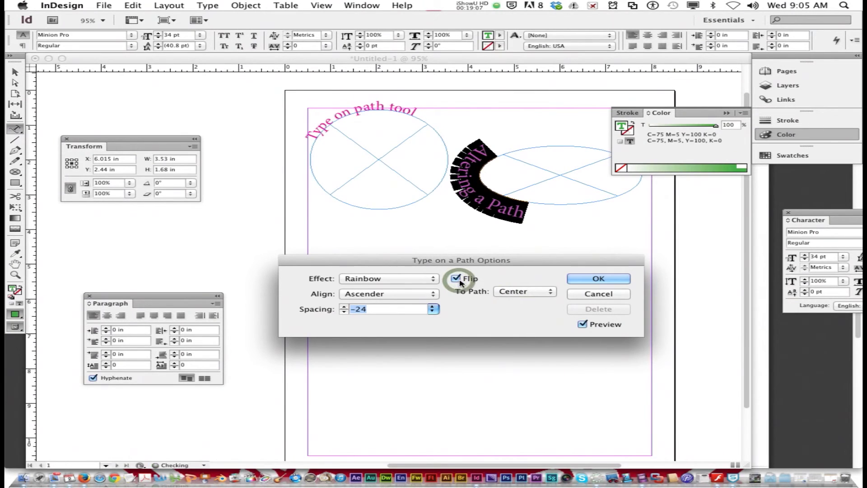
left_click(459, 279)
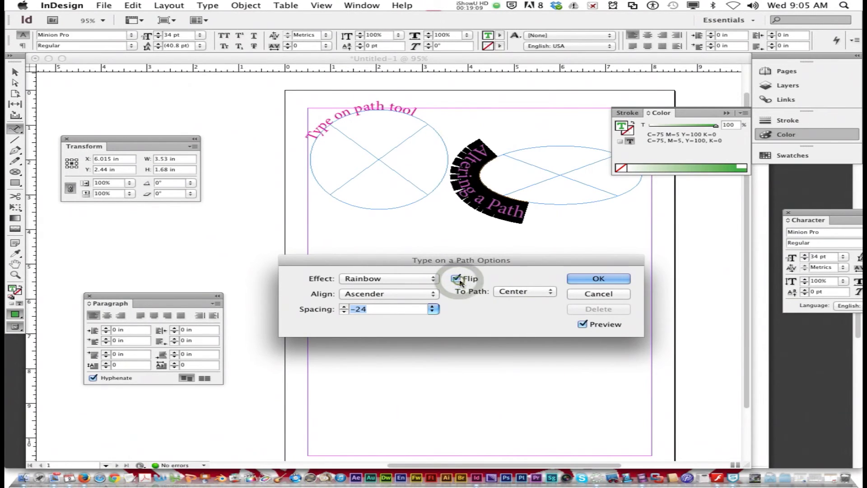
left_click(458, 279)
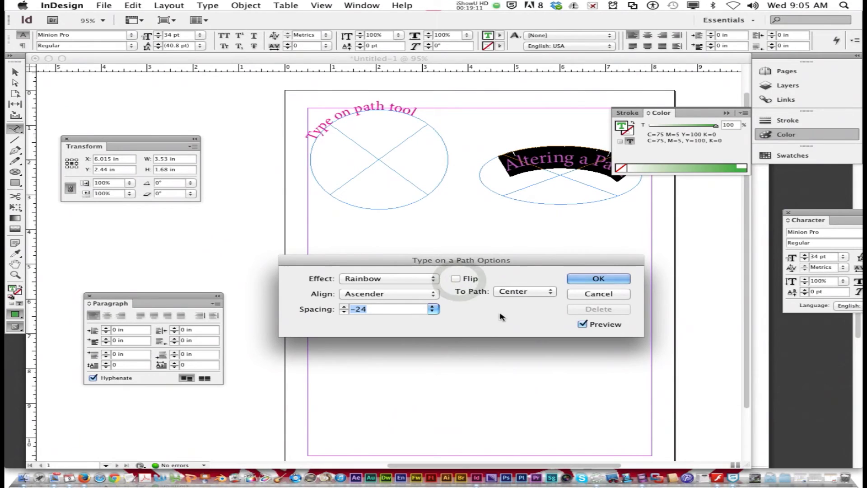
left_click(583, 324)
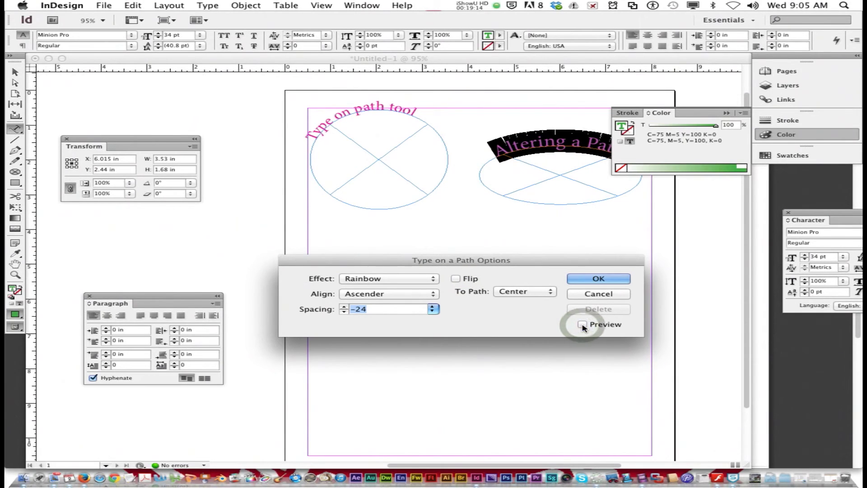
left_click(583, 324)
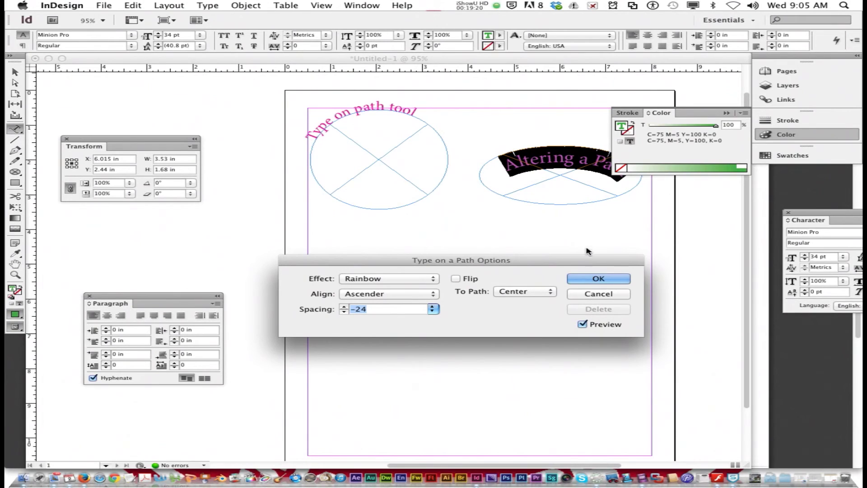
Step: Set the path text's Align option to Baseline after briefly trying Center
left_click(395, 294)
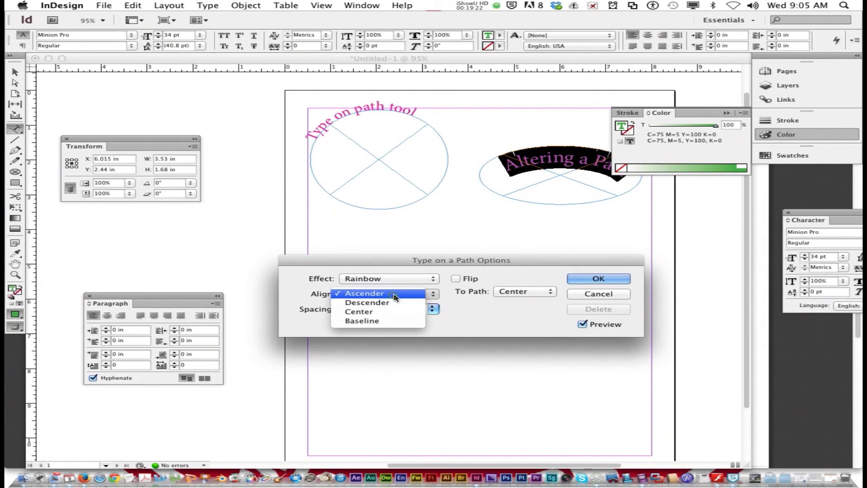
left_click(385, 312)
left_click(419, 294)
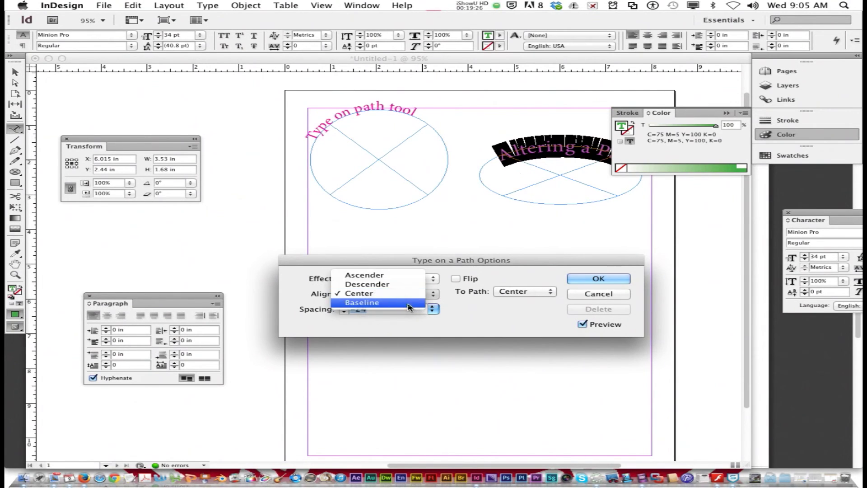
left_click(406, 304)
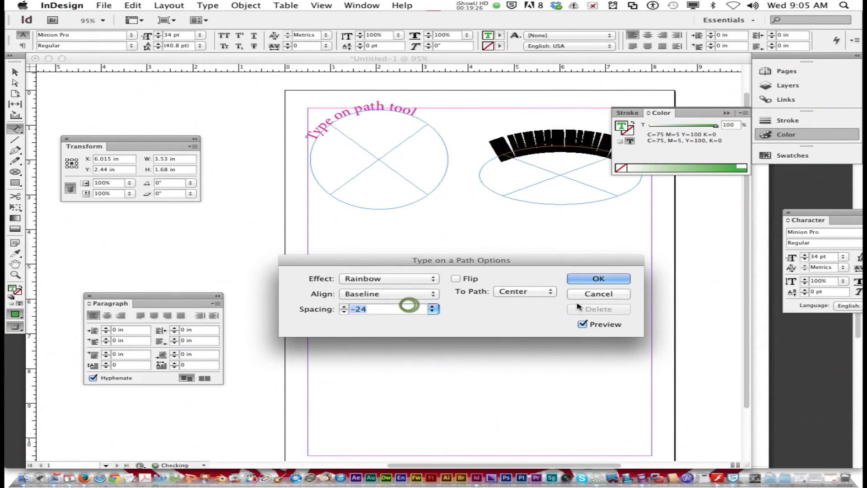
Step: Confirm the options with OK, deselect the text, and float the Color panel out of the dock
left_click(593, 280)
left_click(528, 182)
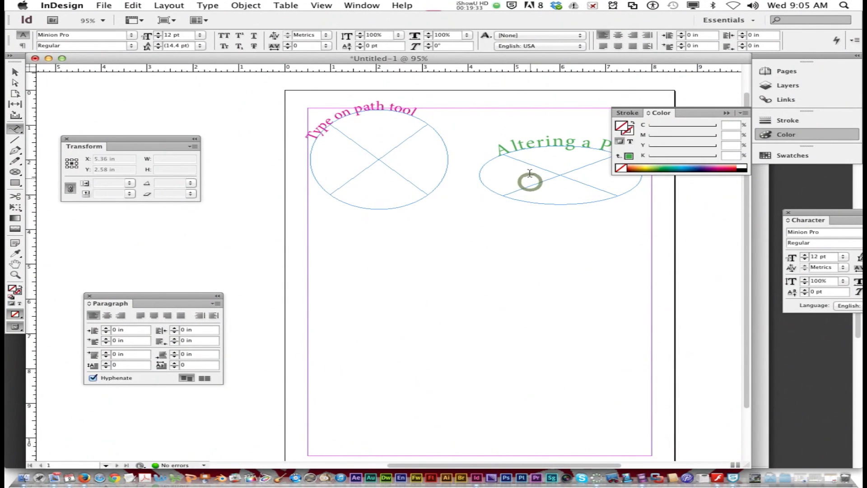
mouse_move(686, 117)
left_mouse_down()
mouse_move(741, 338)
mouse_move(739, 329)
left_mouse_up()
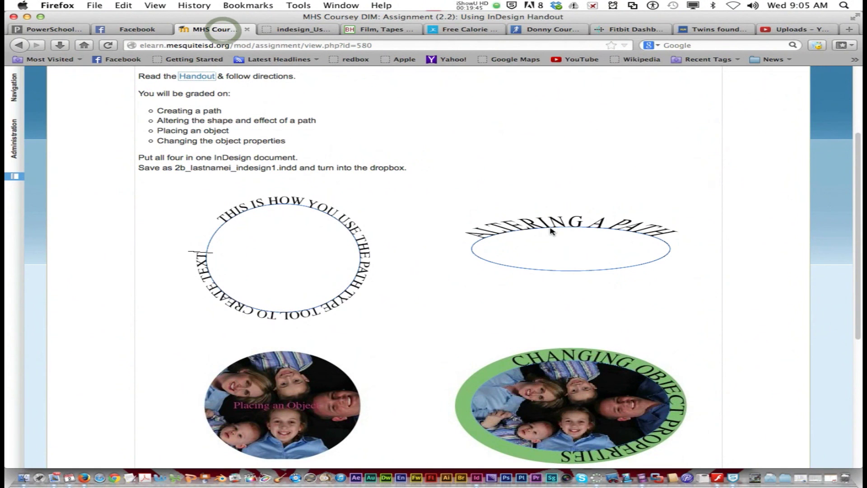